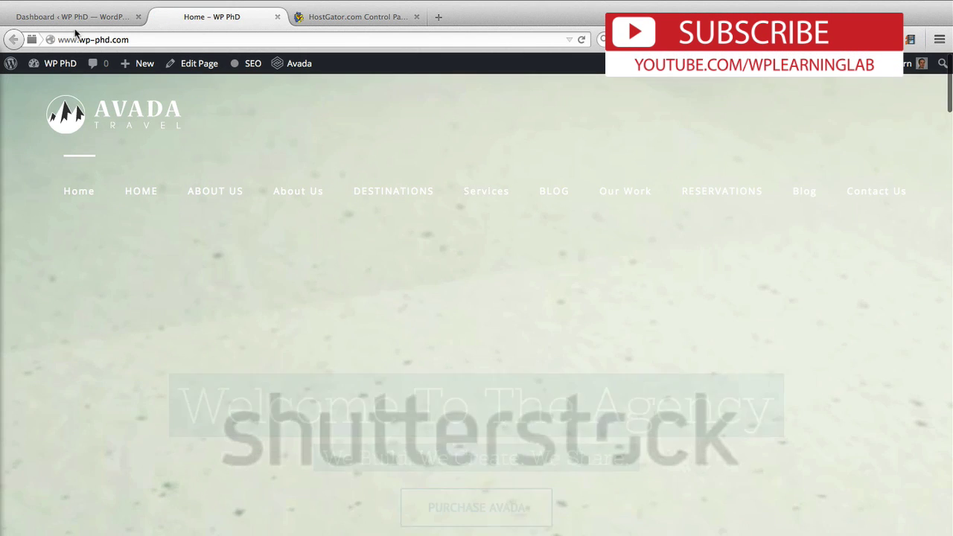
From the admin dashboard, open Appearance > Editor to show the Avada Child stylesheet.
left_click(72, 17)
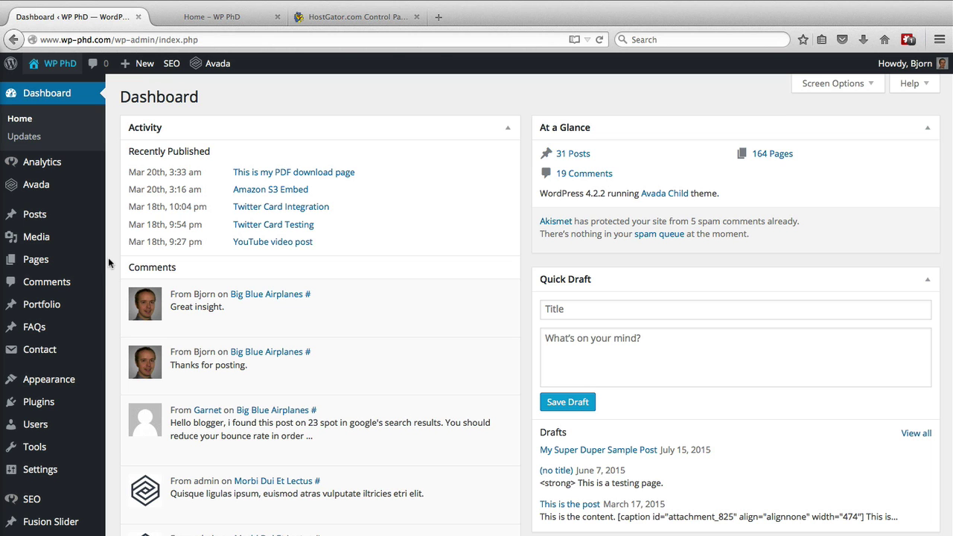
mouse_move(49, 379)
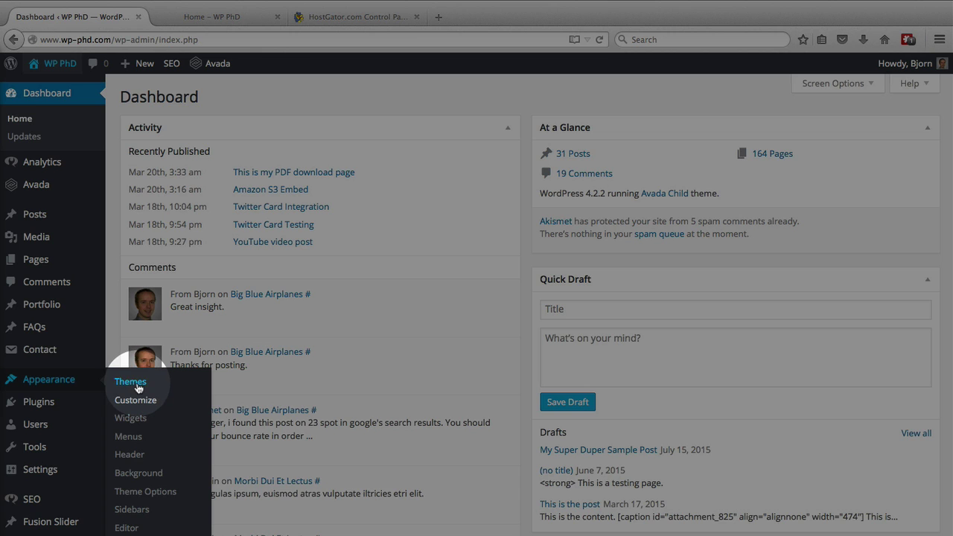
scroll(127, 386, "down", 3)
scroll(134, 389, "down", 2)
scroll(138, 391, "up", 1)
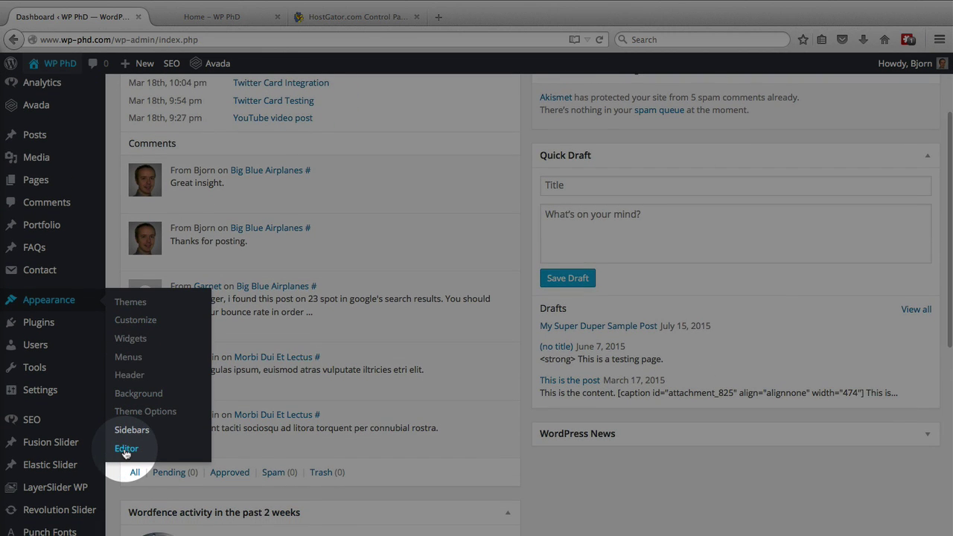
left_click(126, 449)
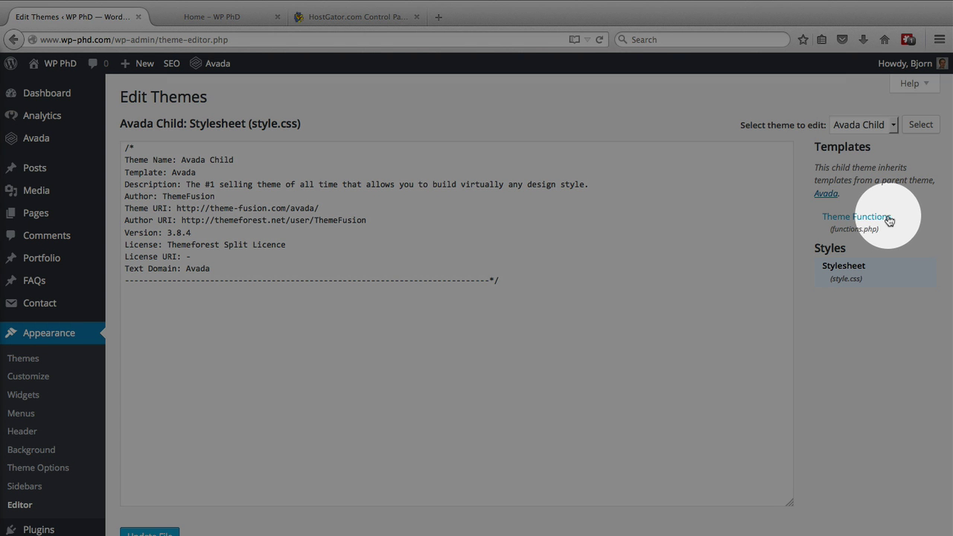
Paste a show_admin_bar filter returning false after the closing brace in Theme Functions, and update the file.
left_click(868, 223)
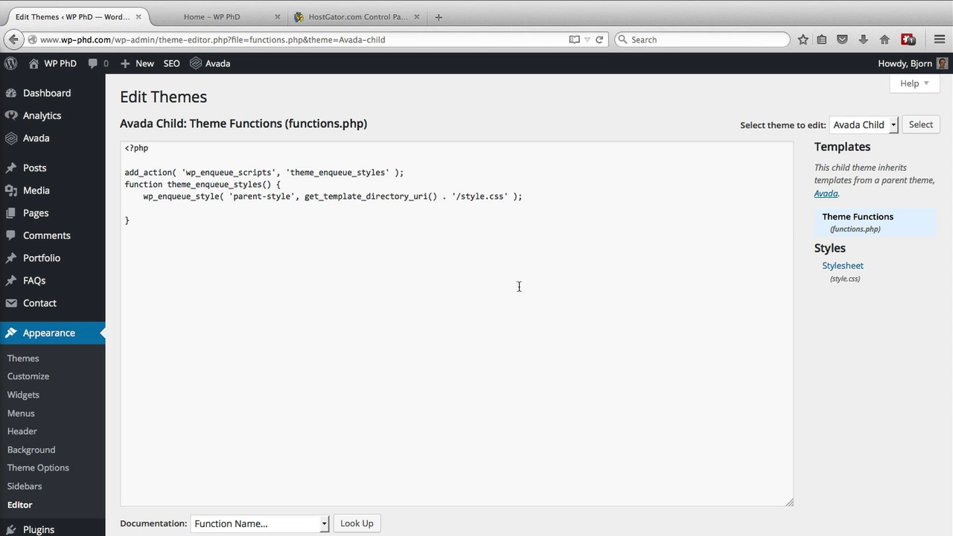
left_click(493, 291)
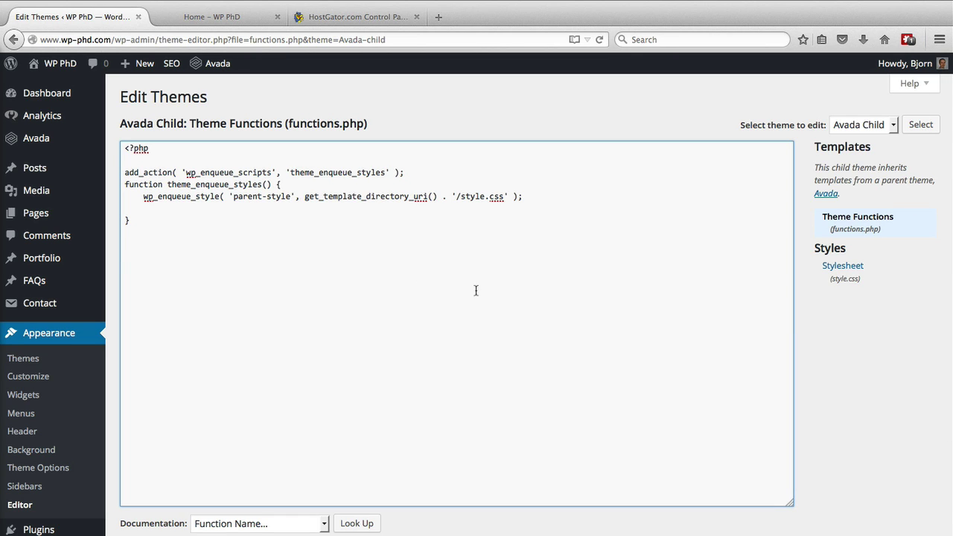
right_click(157, 253)
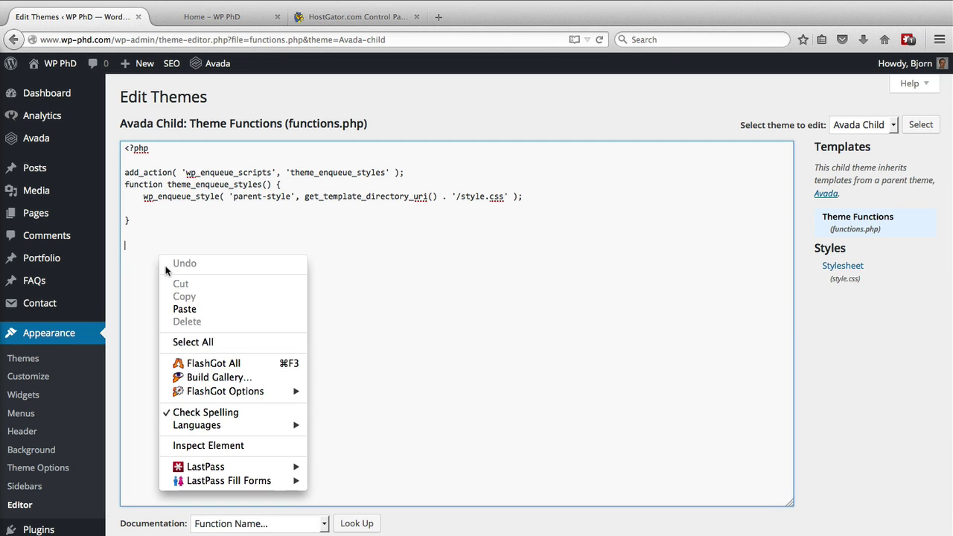
left_click(178, 309)
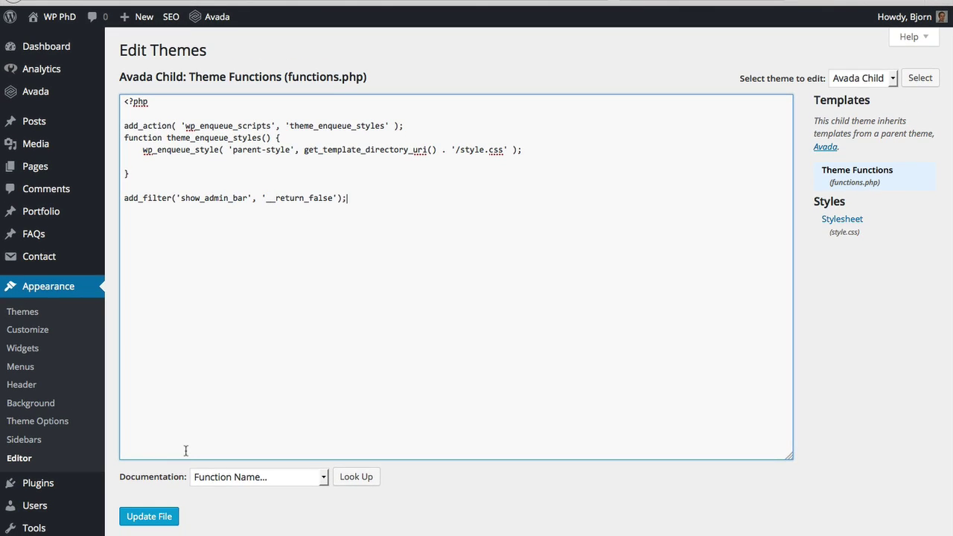
left_click(141, 519)
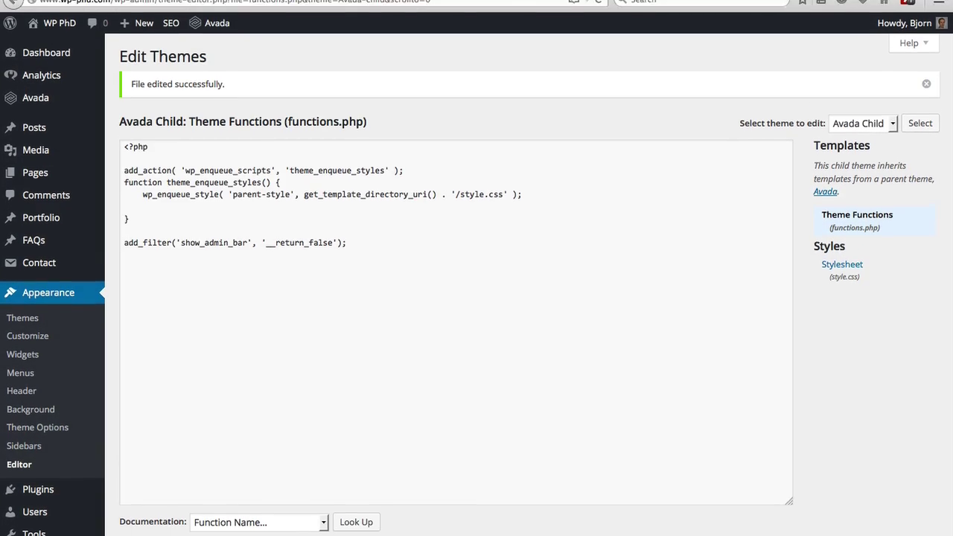
left_click(216, 15)
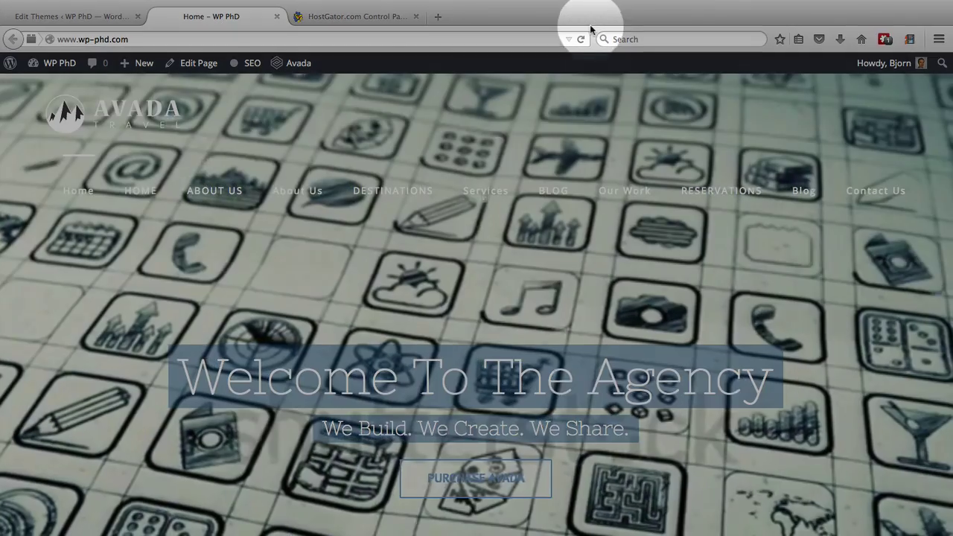
Reload the front page to verify the admin bar is gone, then reload the theme editor.
left_click(581, 38)
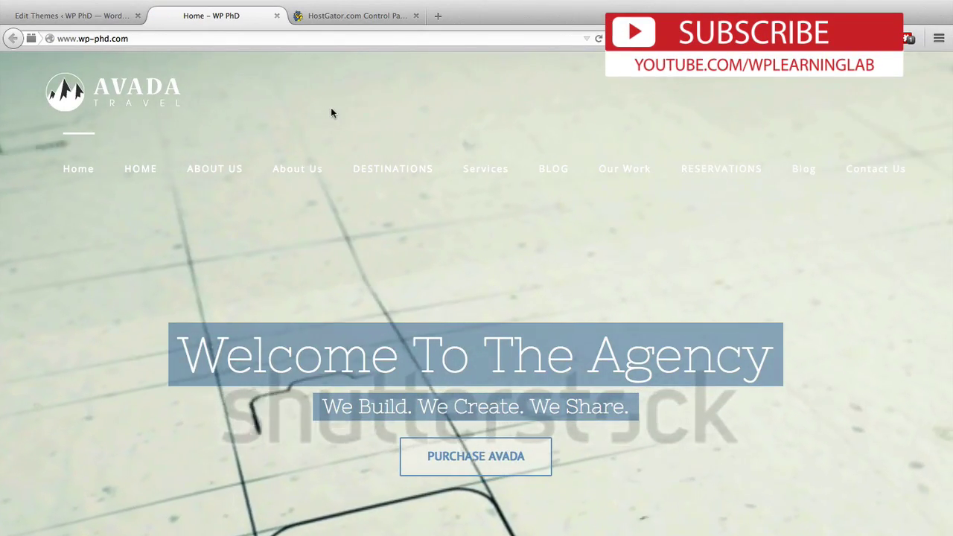
left_click(70, 15)
left_click(599, 39)
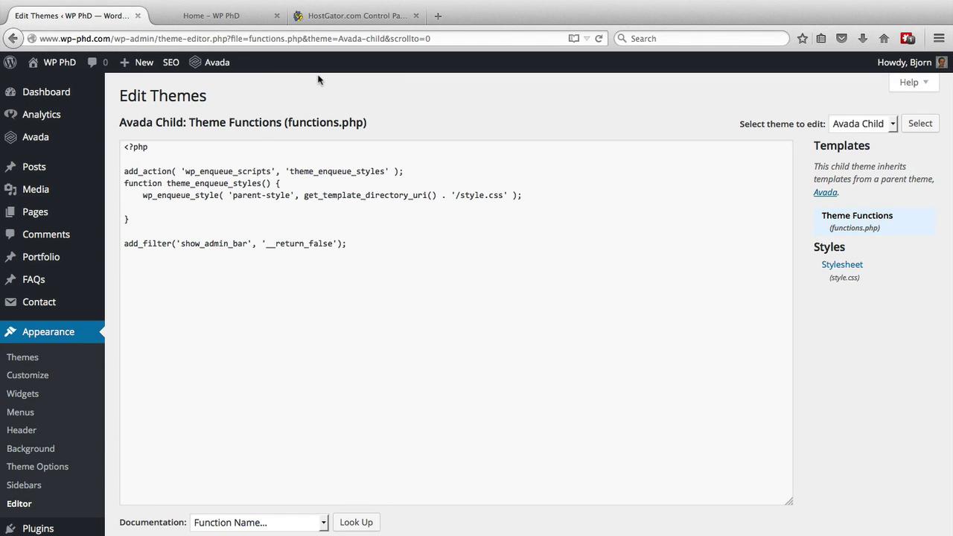
Open HostGator cPanel's File Manager at the wp-phd.com document root.
left_click(355, 19)
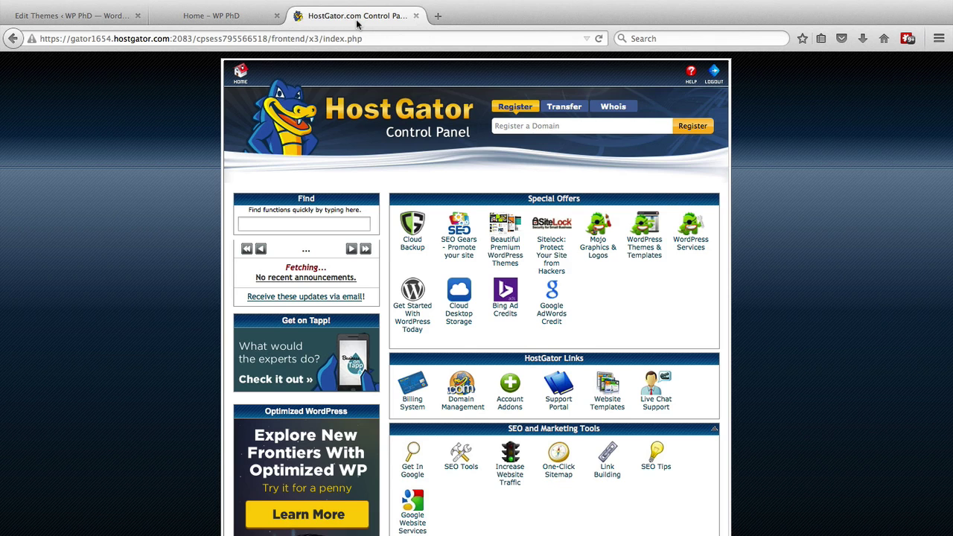
scroll(194, 141, "down", 5)
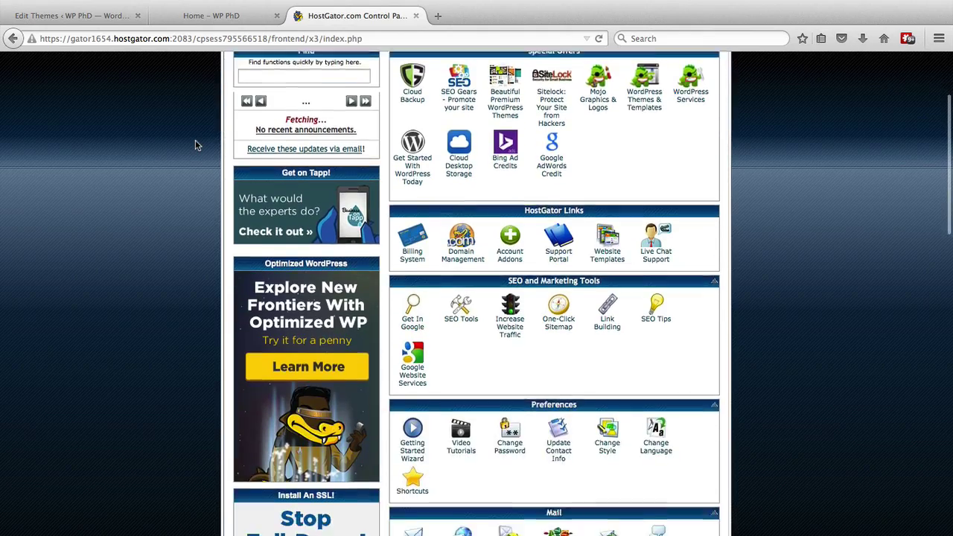
scroll(194, 145, "down", 3)
scroll(195, 144, "down", 3)
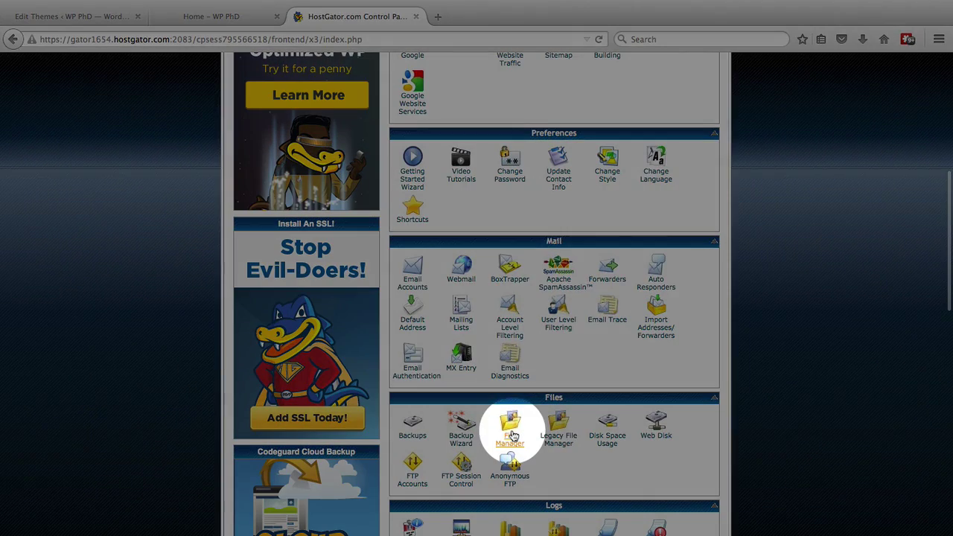
left_click(512, 435)
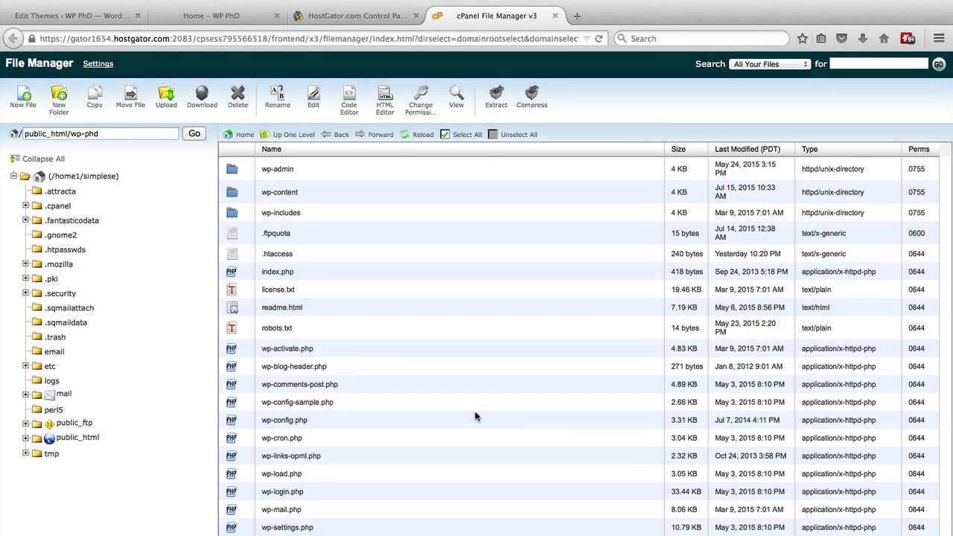
Navigate through wp-content and themes into the Avada-child folder.
double_click(233, 195)
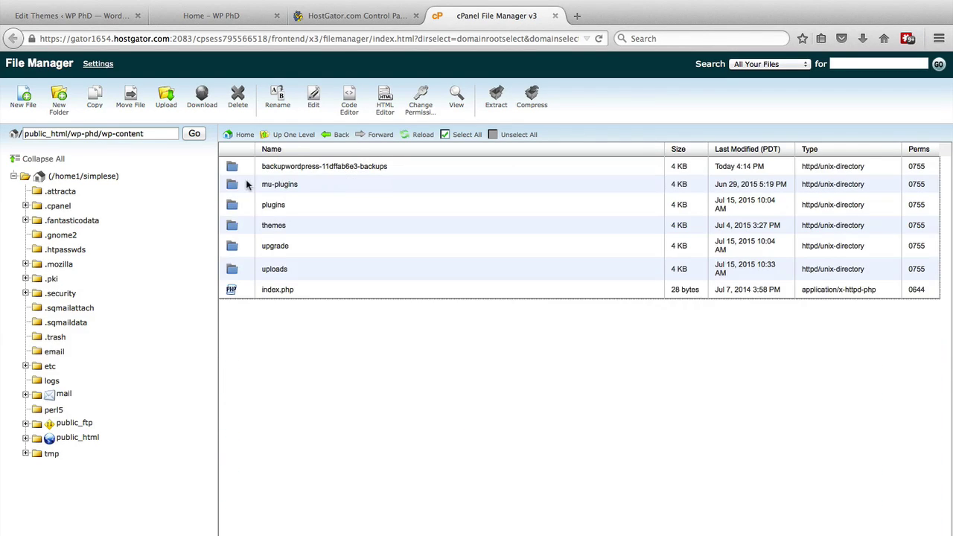
double_click(238, 228)
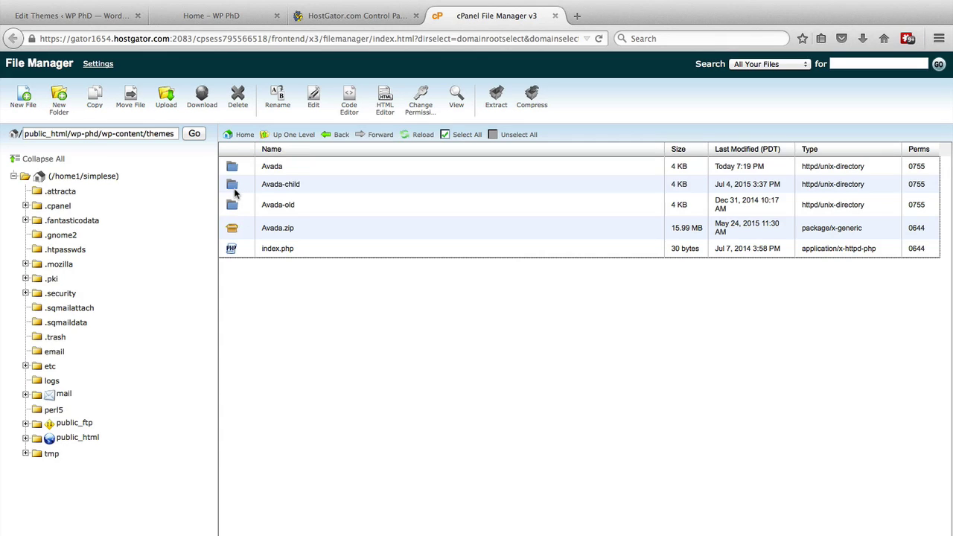
left_click(232, 188)
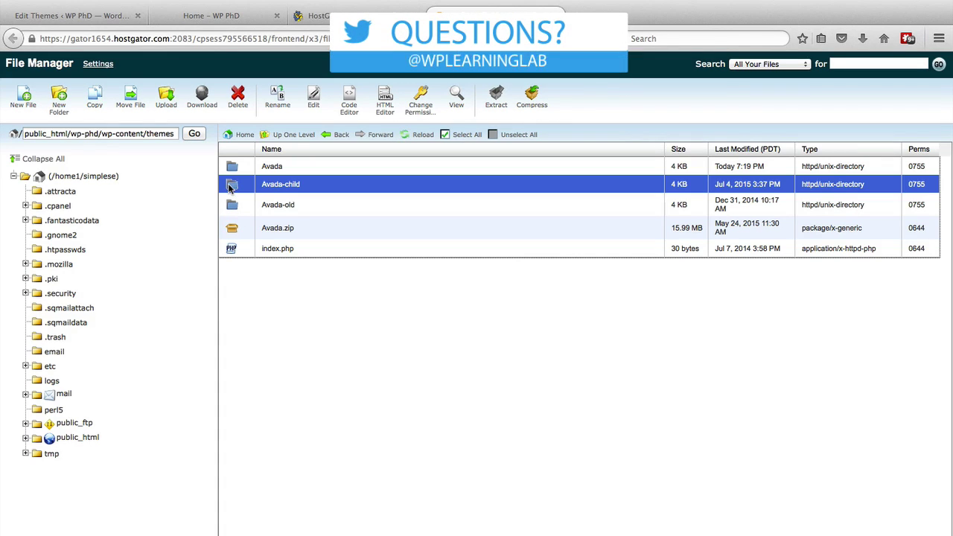
double_click(232, 186)
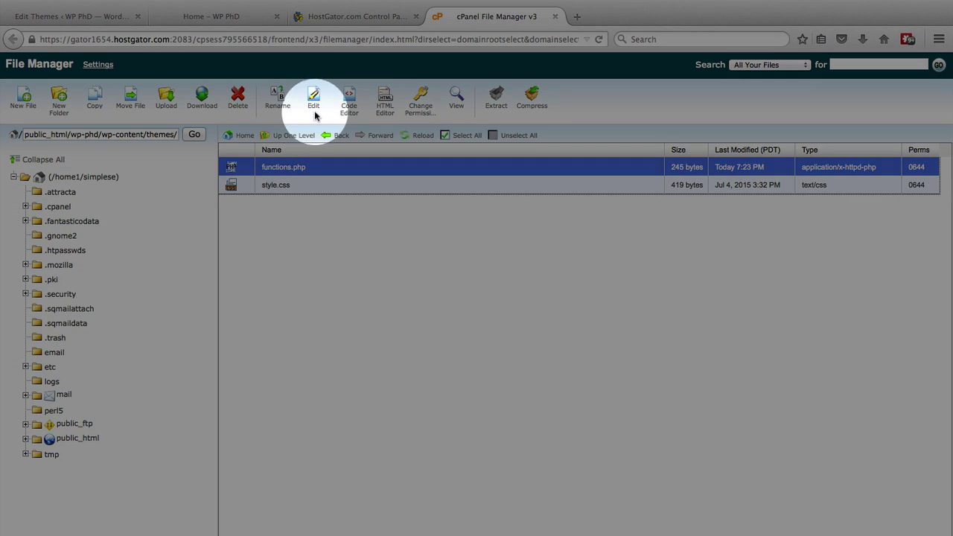
Open Avada-child functions.php in the text editor and highlight its show_admin_bar add_filter line.
left_click(314, 109)
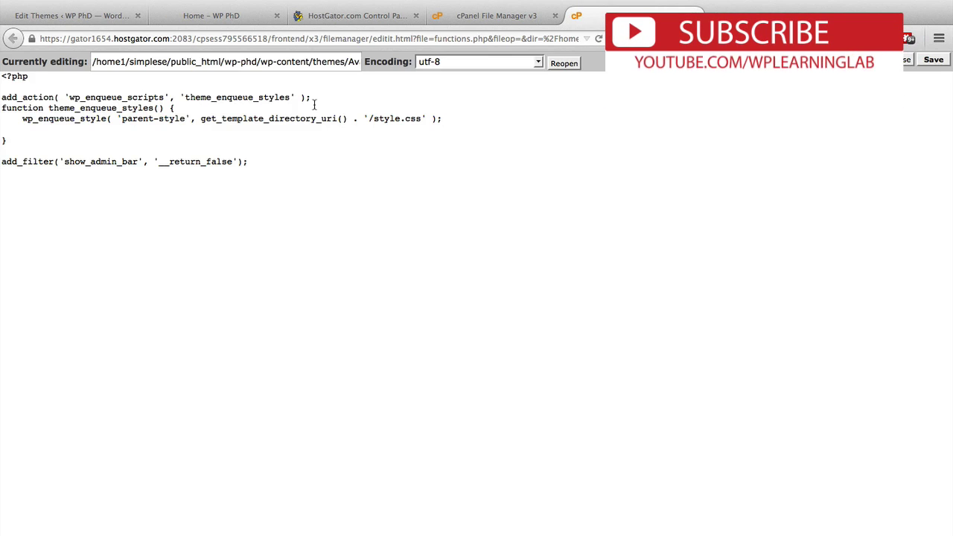
left_click_drag(257, 161, 2, 168)
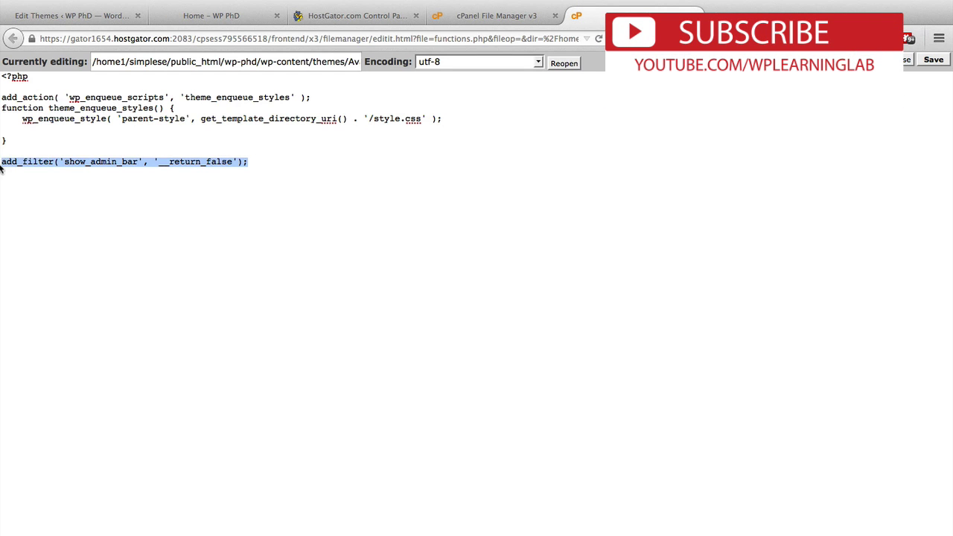
left_click(77, 180)
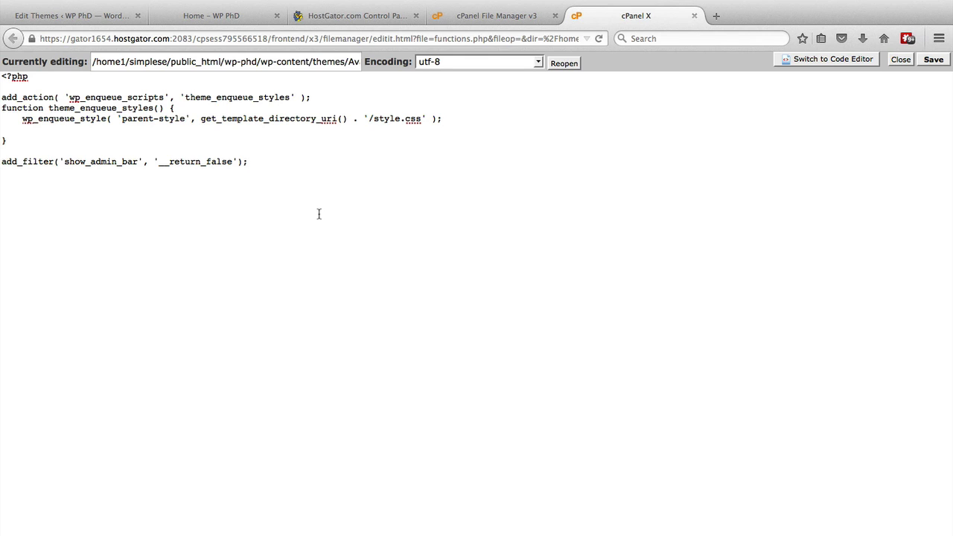